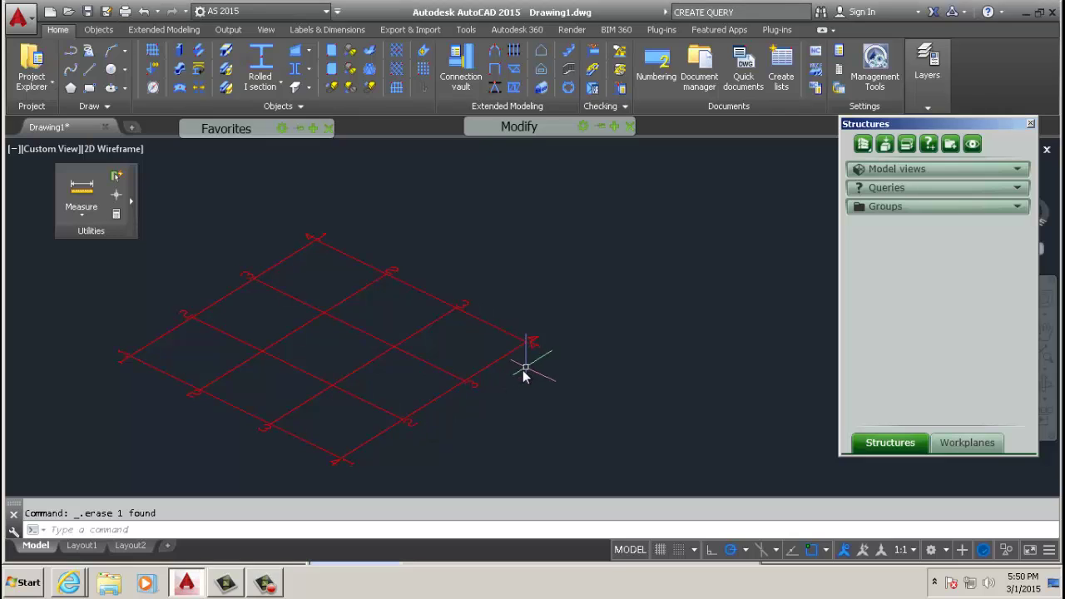
- Start the rolled I-section beam tool from the Objects panel's Rolled I section flyout
{"action": "scroll", "coordinate": [473, 396], "scroll_direction": "down", "scroll_amount": 3}
{"action": "scroll", "coordinate": [405, 416], "scroll_direction": "up", "scroll_amount": 5}
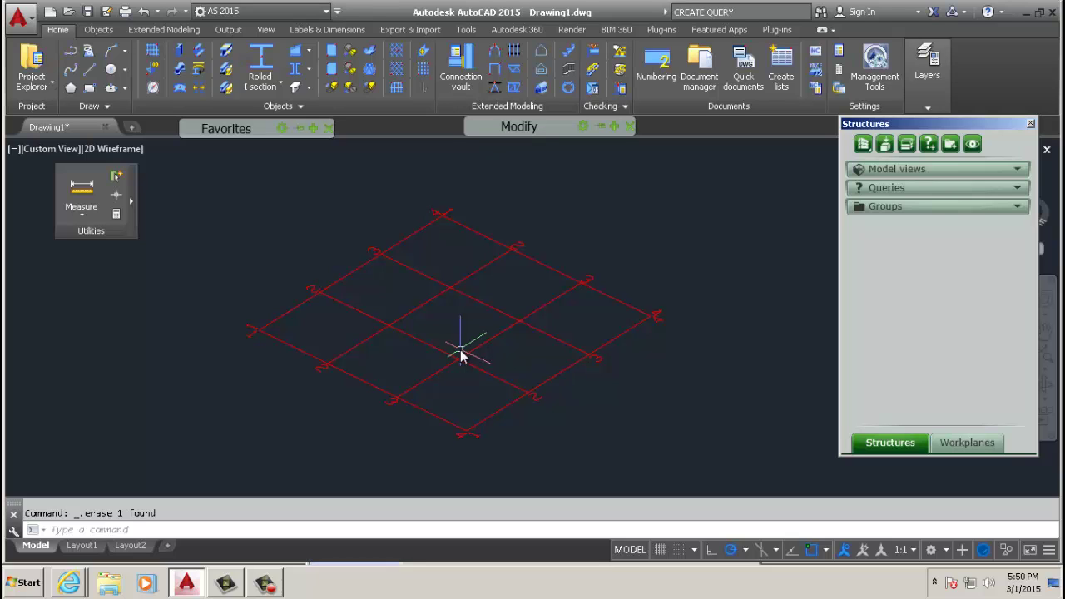
{"action": "scroll", "coordinate": [483, 332], "scroll_direction": "up", "scroll_amount": 2}
{"action": "middle_click_drag", "start_coordinate": [497, 325], "coordinate": [430, 340]}
{"action": "scroll", "coordinate": [430, 339], "scroll_direction": "down", "scroll_amount": 2}
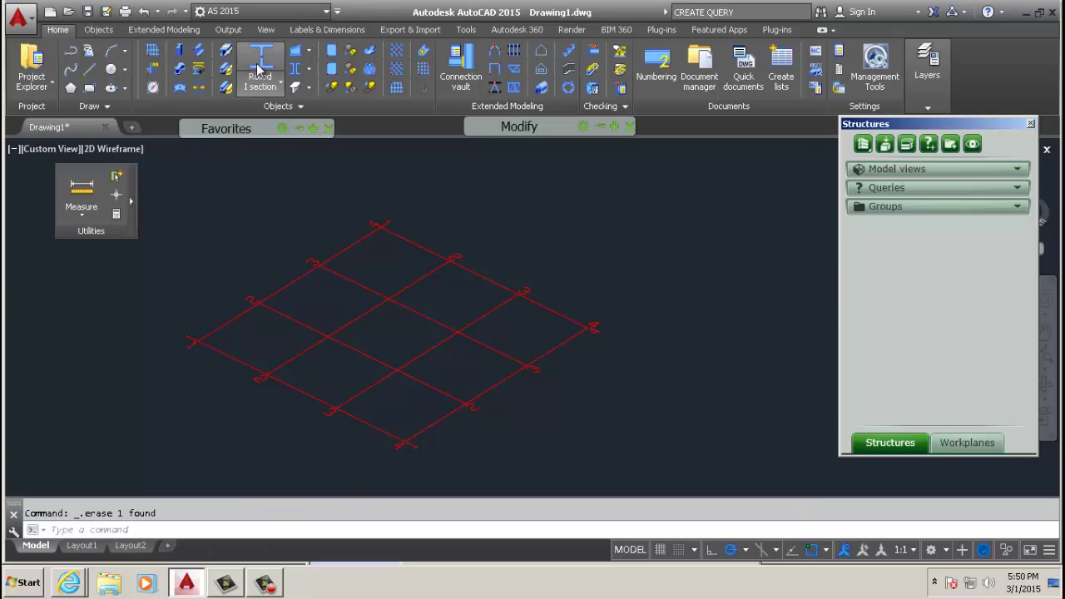
{"action": "left_click", "coordinate": [257, 70]}
{"action": "left_click", "coordinate": [314, 265]}
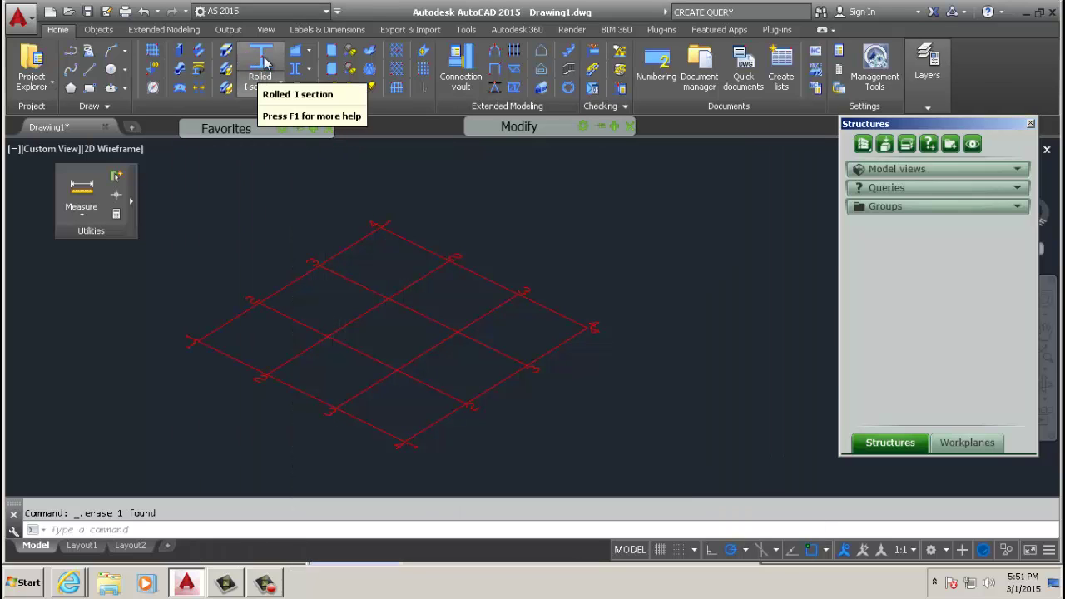
{"action": "left_click", "coordinate": [265, 63]}
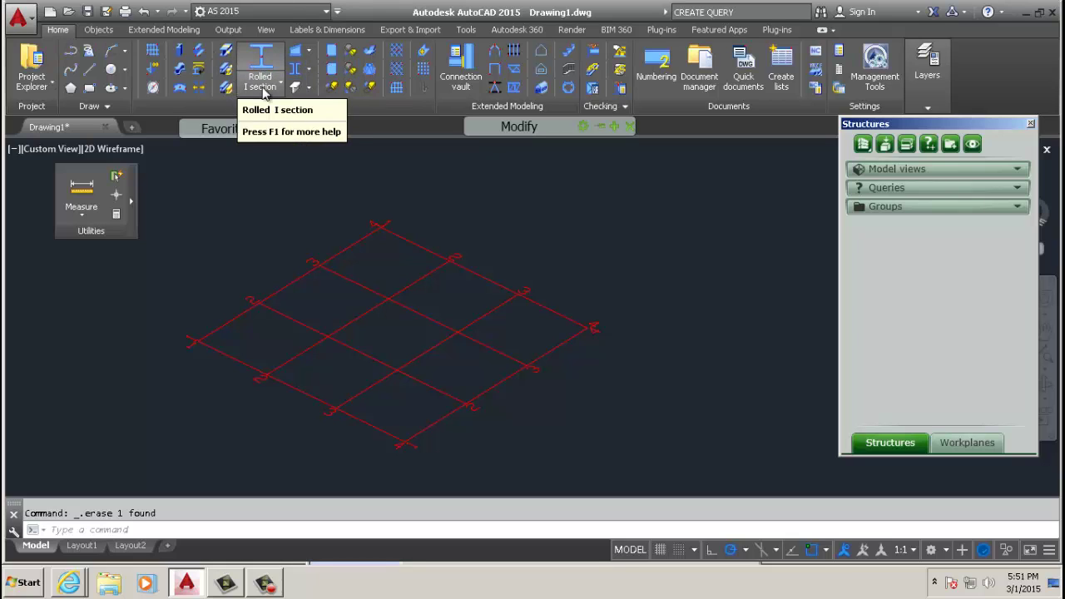
{"action": "left_click", "coordinate": [280, 84]}
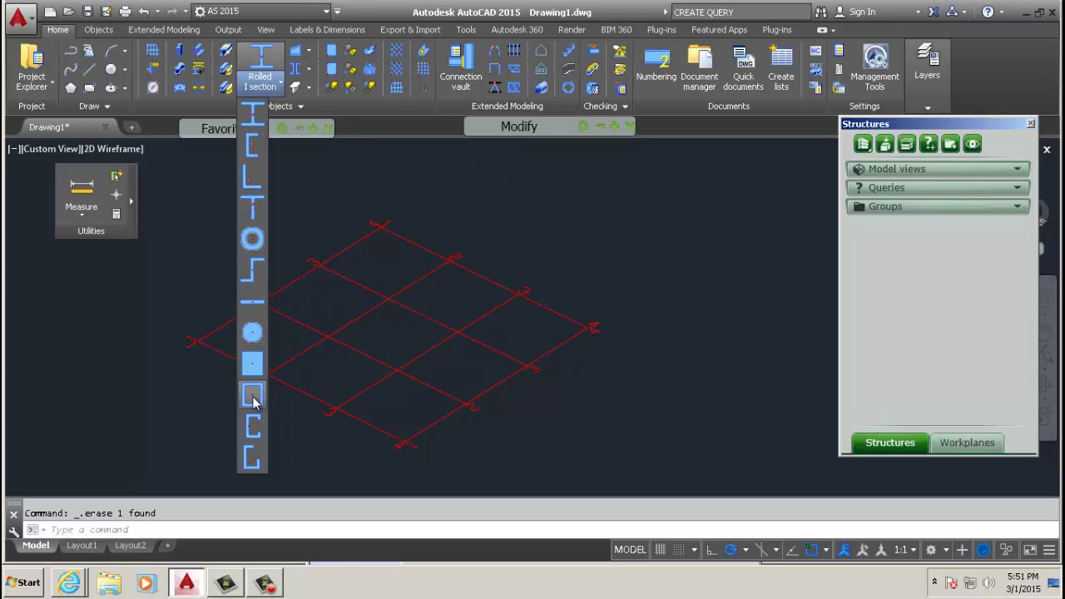
{"action": "left_click", "coordinate": [260, 56]}
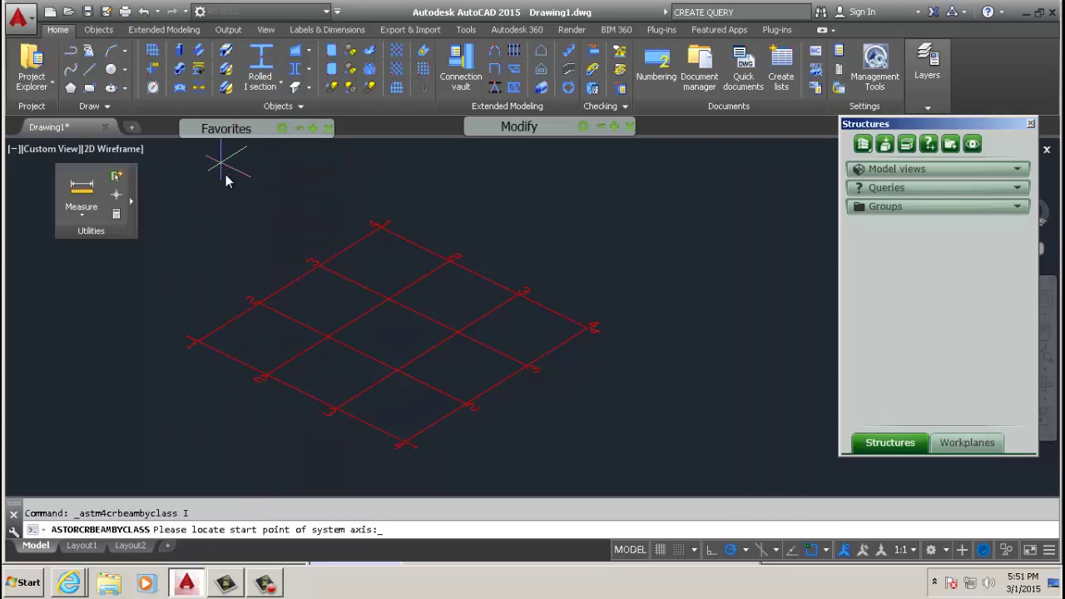
- Place a 100-unit vertical W12x26 column starting at the grid's left corner
{"action": "left_click", "coordinate": [198, 344]}
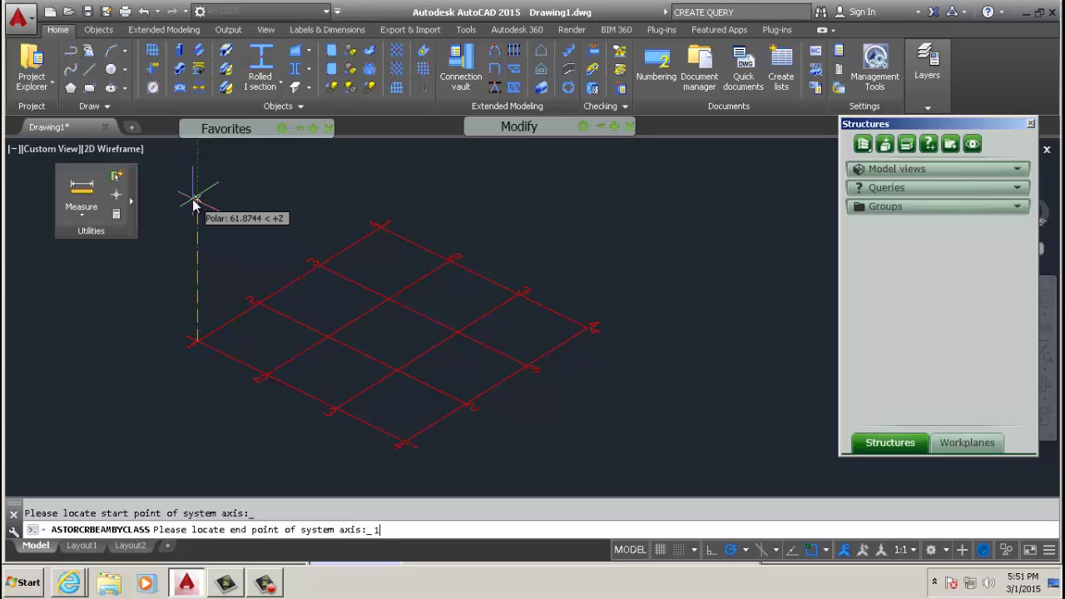
{"action": "key", "text": "Return"}
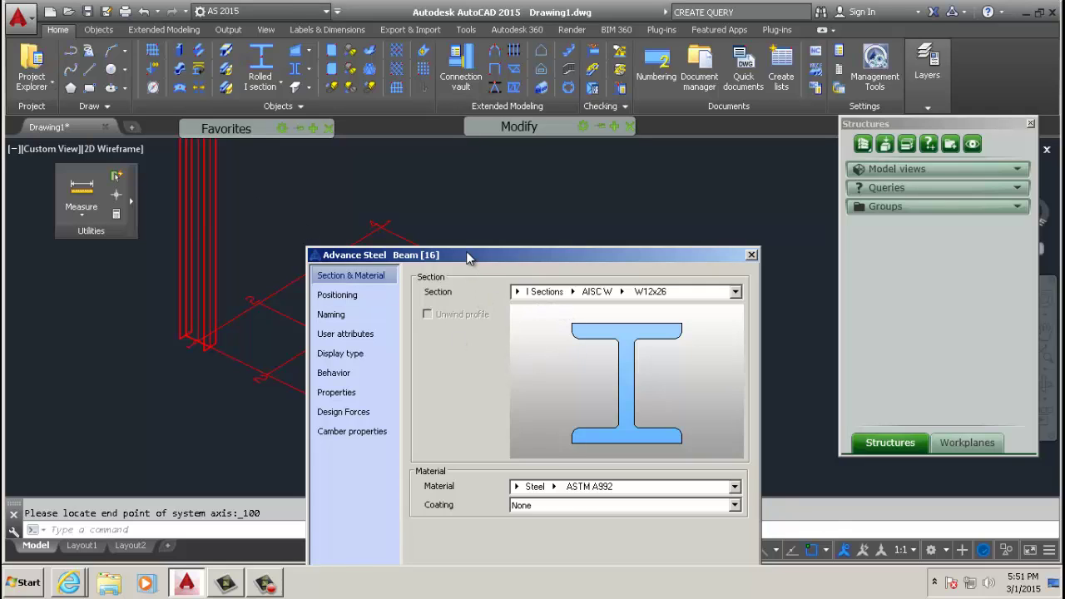
- Change the column section to AISC W I-section W10x33, keeping ASTM A992 steel
{"action": "left_click_drag", "start_coordinate": [468, 256], "coordinate": [467, 160]}
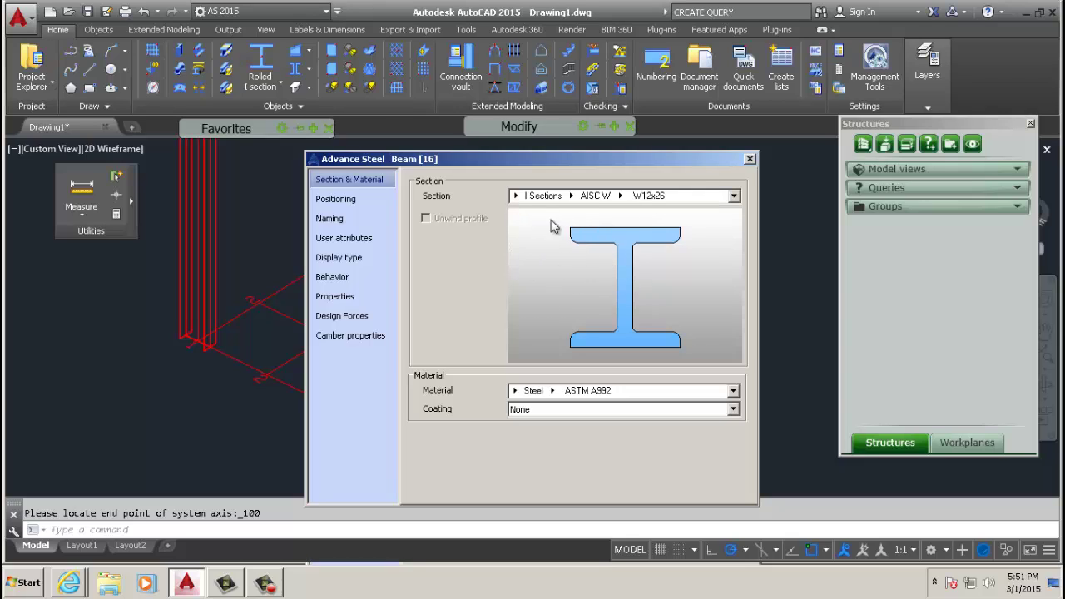
{"action": "left_click", "coordinate": [571, 197]}
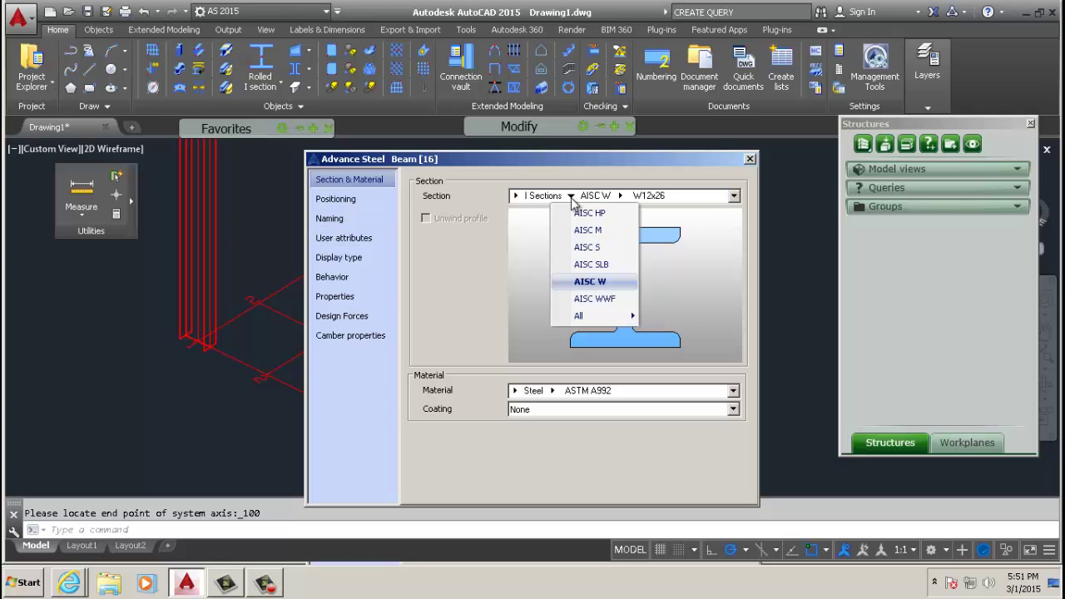
{"action": "left_click", "coordinate": [516, 195]}
{"action": "left_click", "coordinate": [516, 196]}
{"action": "left_click", "coordinate": [516, 195]}
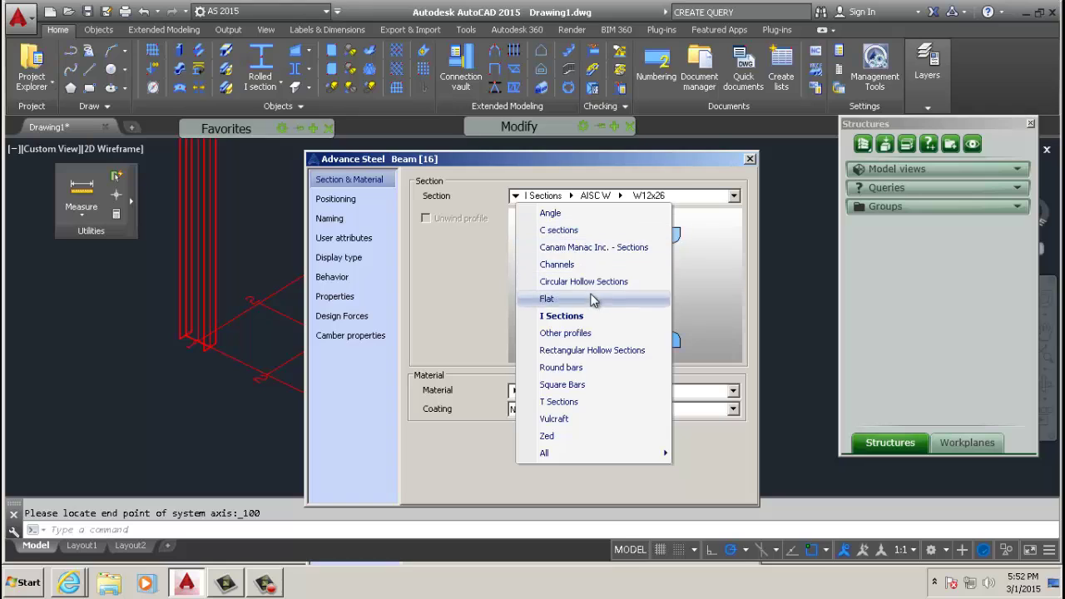
{"action": "left_click", "coordinate": [561, 316]}
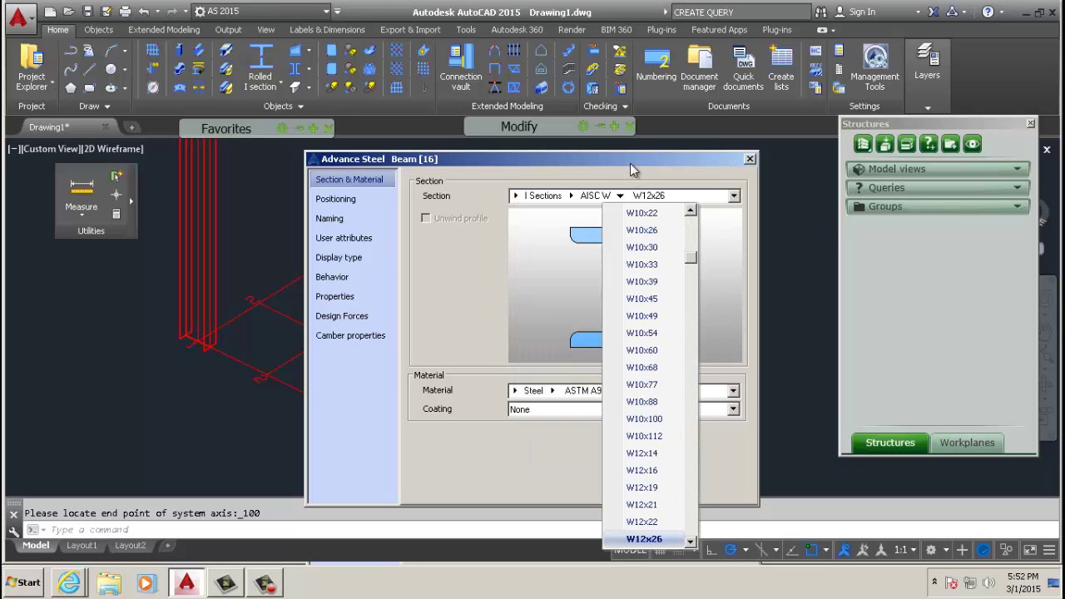
{"action": "left_click", "coordinate": [621, 197]}
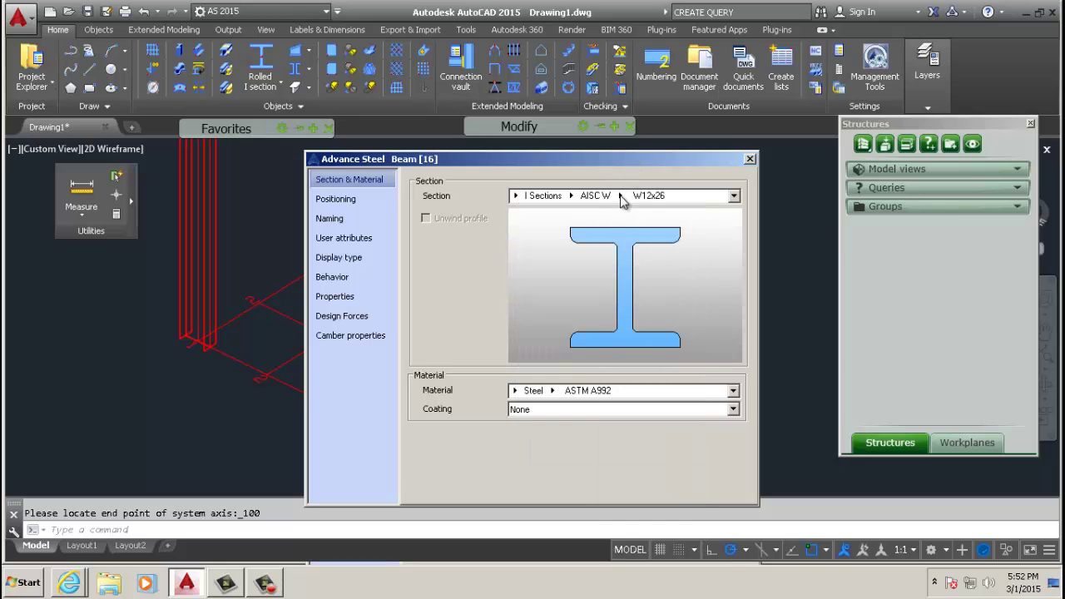
{"action": "left_click", "coordinate": [573, 200]}
{"action": "left_click", "coordinate": [620, 196]}
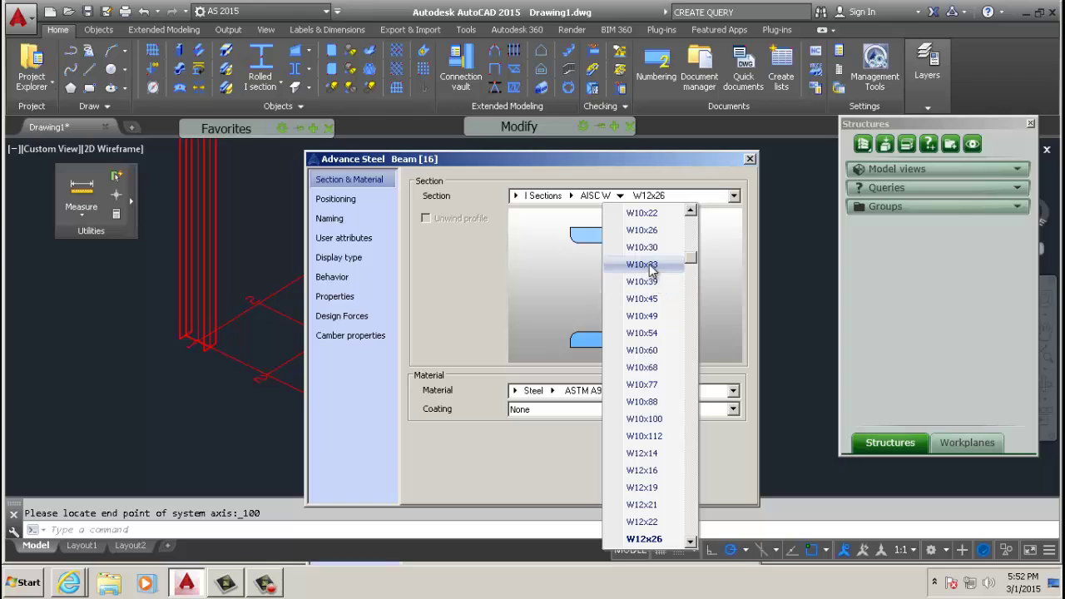
{"action": "left_click", "coordinate": [640, 264]}
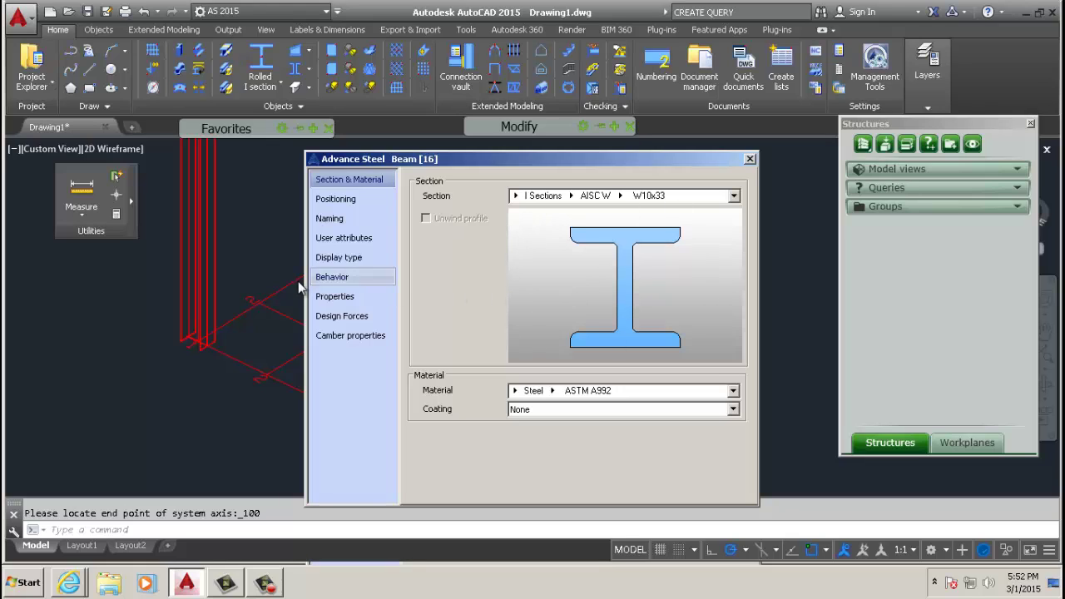
- Close the Beam dialog, zoom to the corner column, and reopen its properties
{"action": "left_click", "coordinate": [336, 201]}
{"action": "left_click_drag", "start_coordinate": [416, 161], "coordinate": [497, 143]}
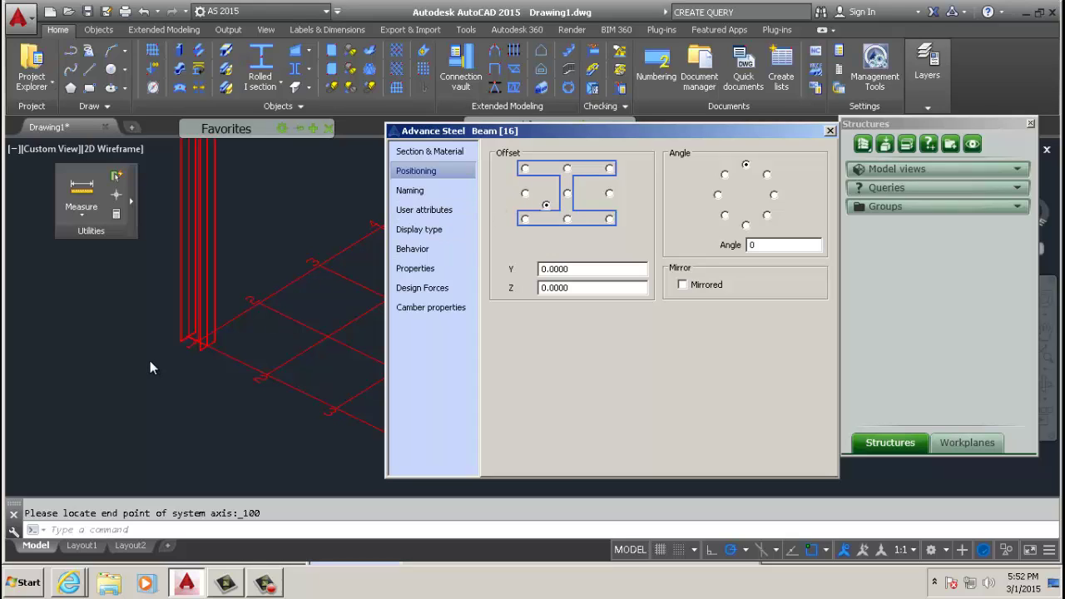
{"action": "left_click", "coordinate": [830, 131]}
{"action": "scroll", "coordinate": [186, 322], "scroll_direction": "up", "scroll_amount": 5}
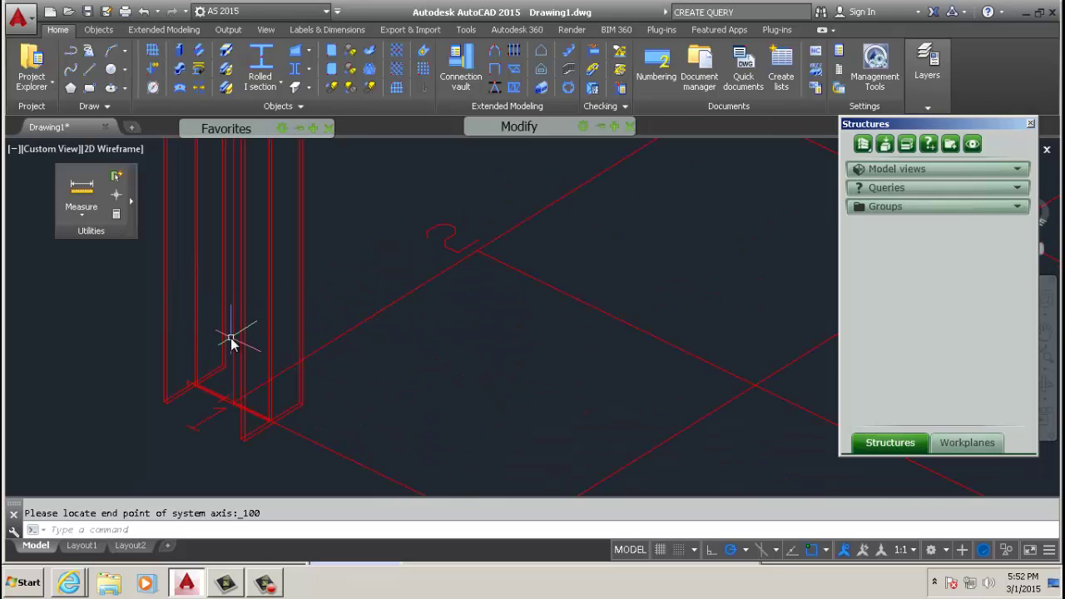
{"action": "middle_click_drag", "start_coordinate": [186, 336], "coordinate": [161, 321]}
{"action": "double_click", "coordinate": [224, 264]}
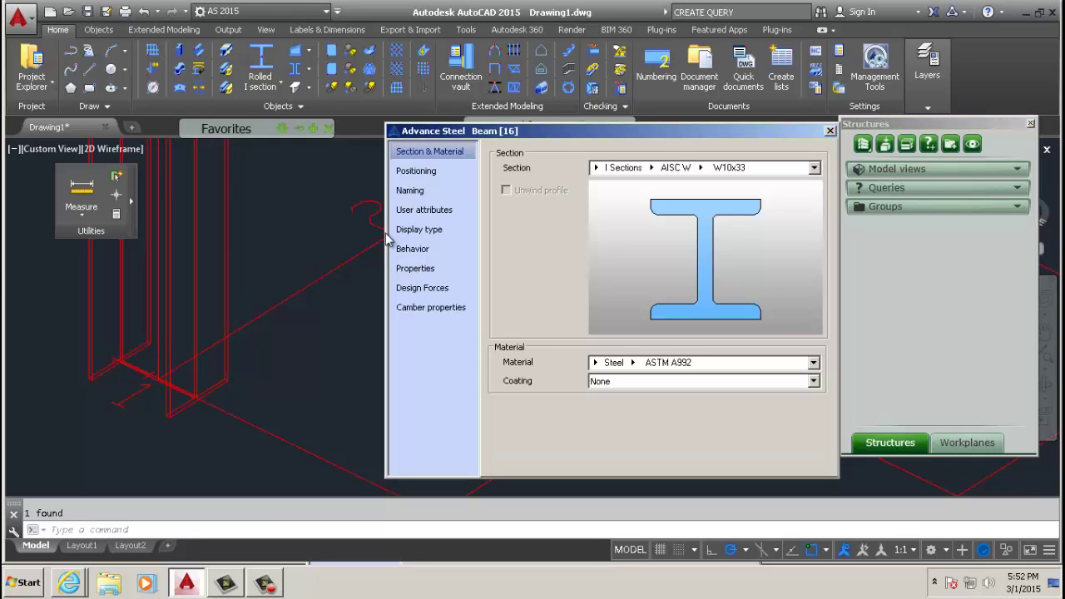
- Centre the W10x33 column on its axis and rotate it to a -90 angle
{"action": "left_click", "coordinate": [430, 171]}
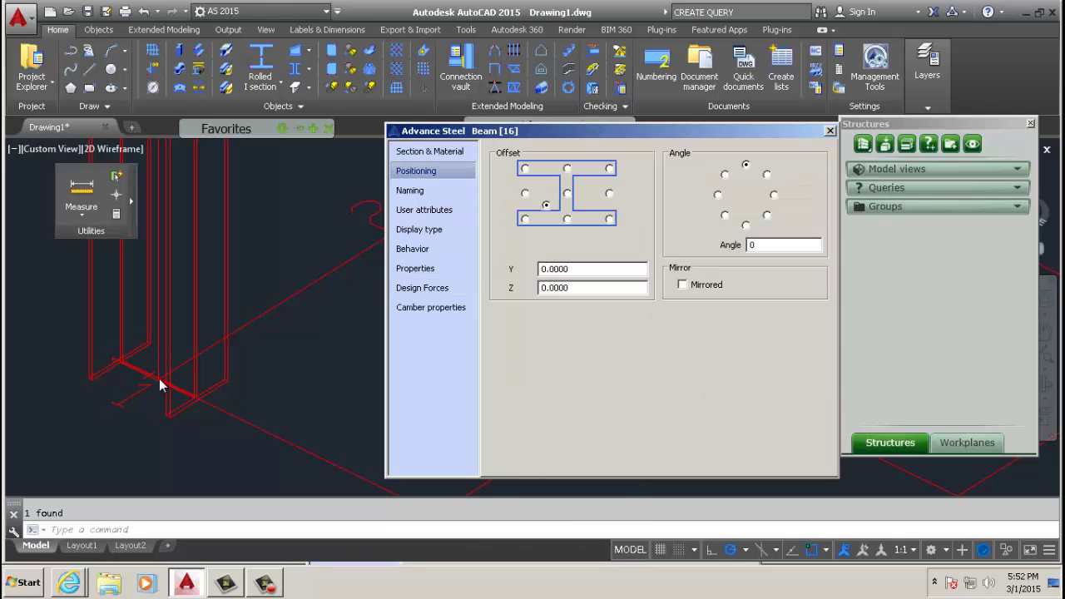
{"action": "left_click", "coordinate": [566, 169]}
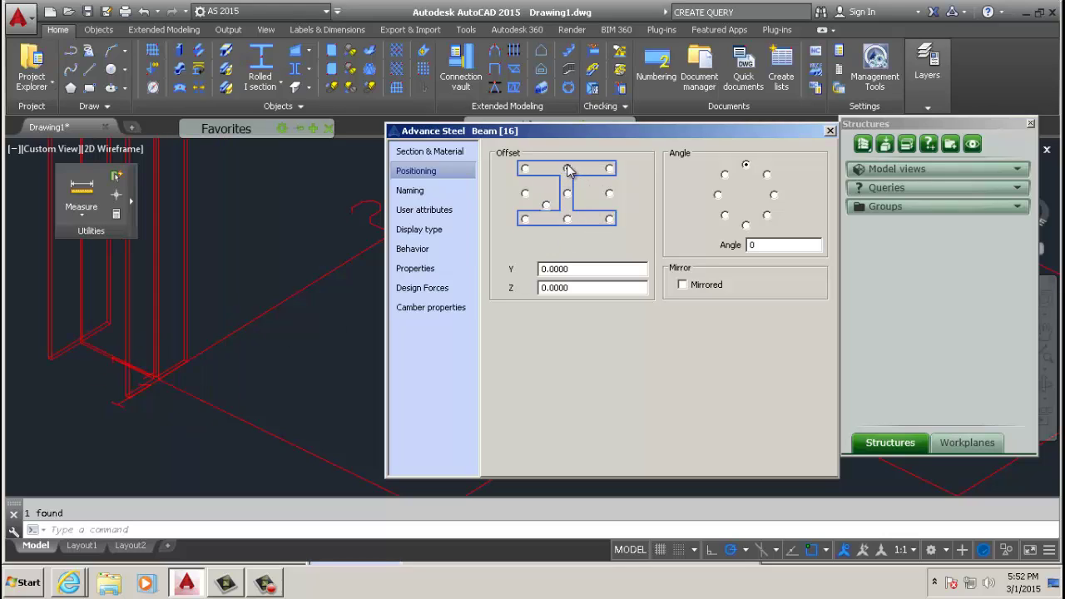
{"action": "left_click", "coordinate": [568, 220]}
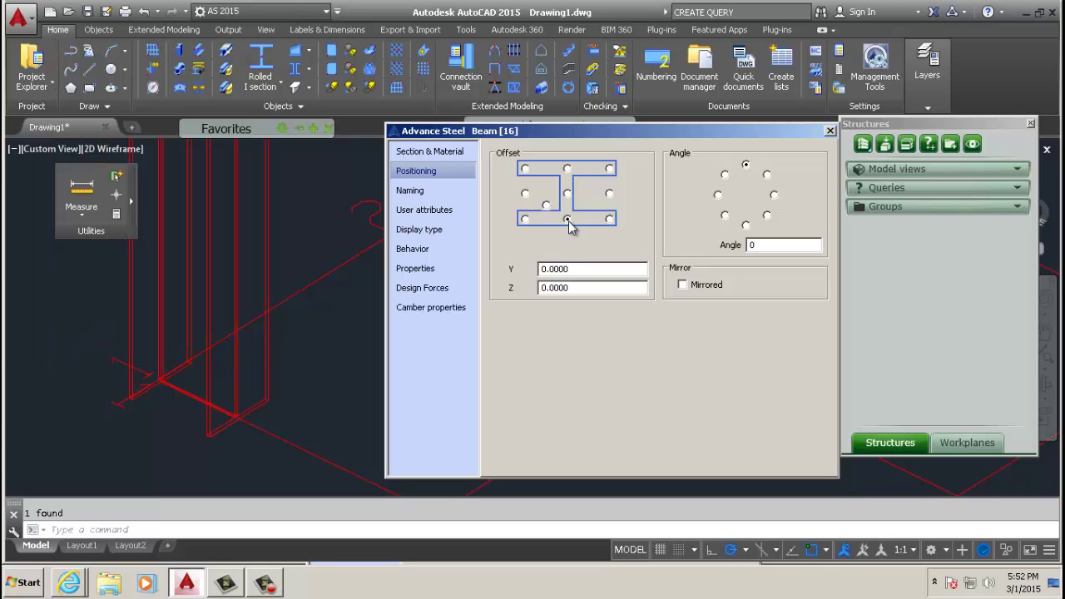
{"action": "left_click", "coordinate": [525, 195]}
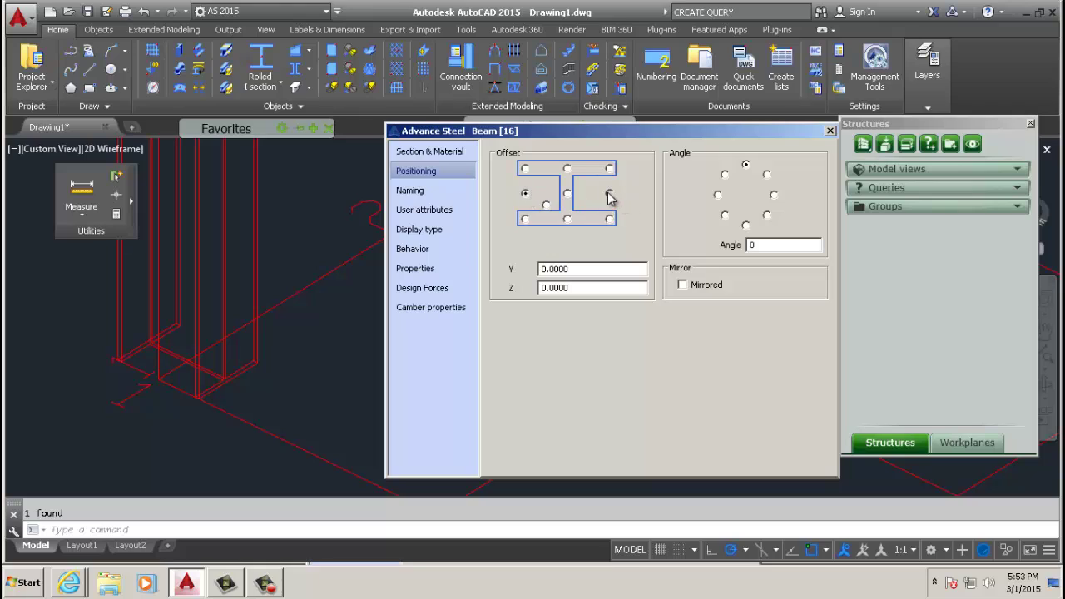
{"action": "left_click", "coordinate": [608, 194]}
{"action": "left_click", "coordinate": [567, 194]}
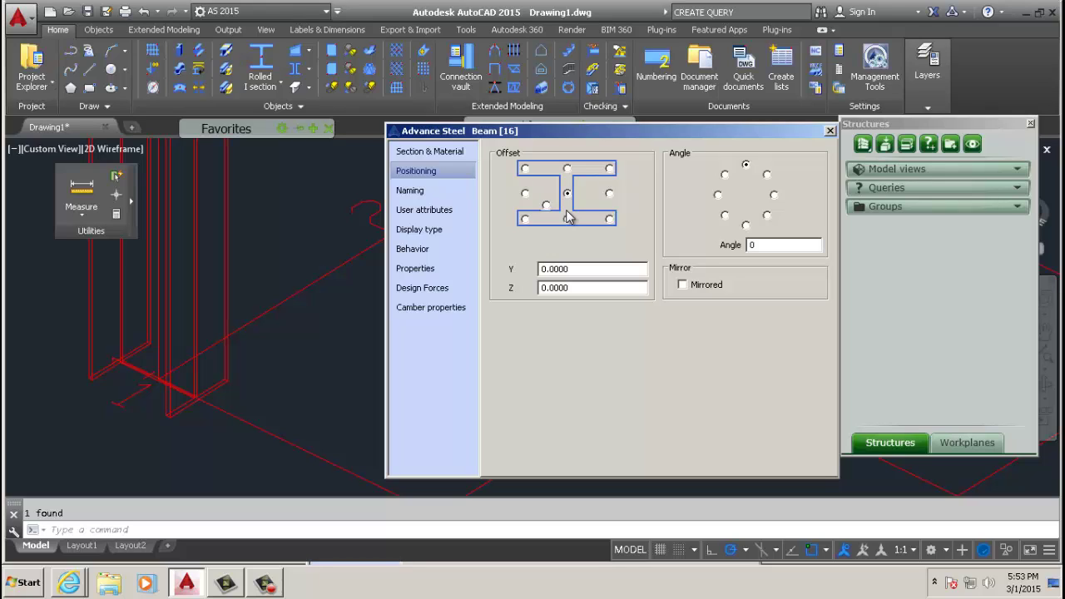
{"action": "left_click", "coordinate": [567, 169]}
{"action": "left_click", "coordinate": [568, 194]}
{"action": "left_click", "coordinate": [717, 195]}
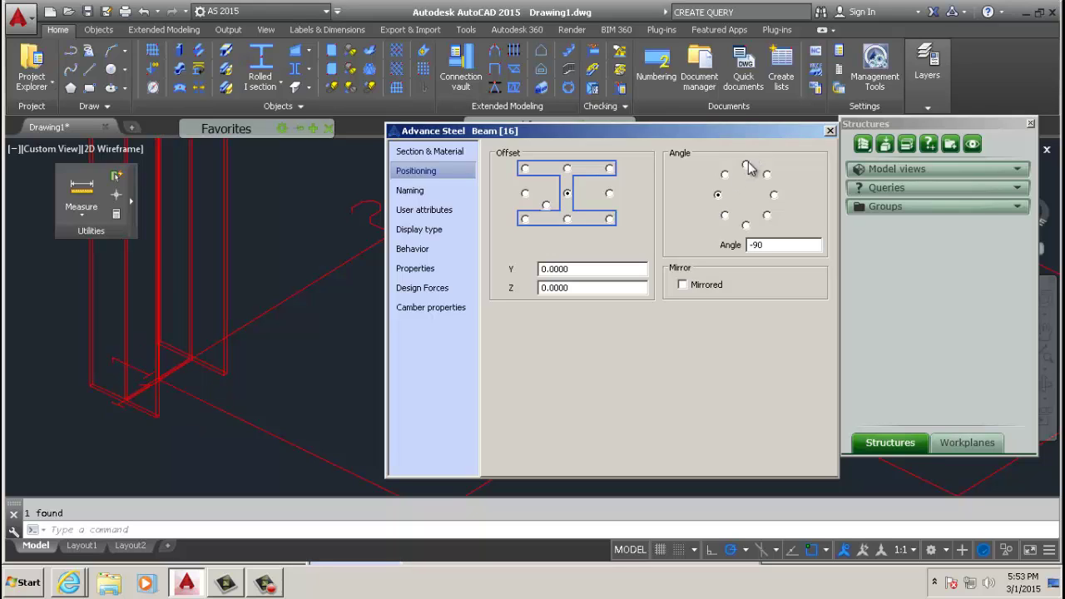
- Reset the column's rotation angle to 0 and set its model role to Column
{"action": "left_click", "coordinate": [747, 166]}
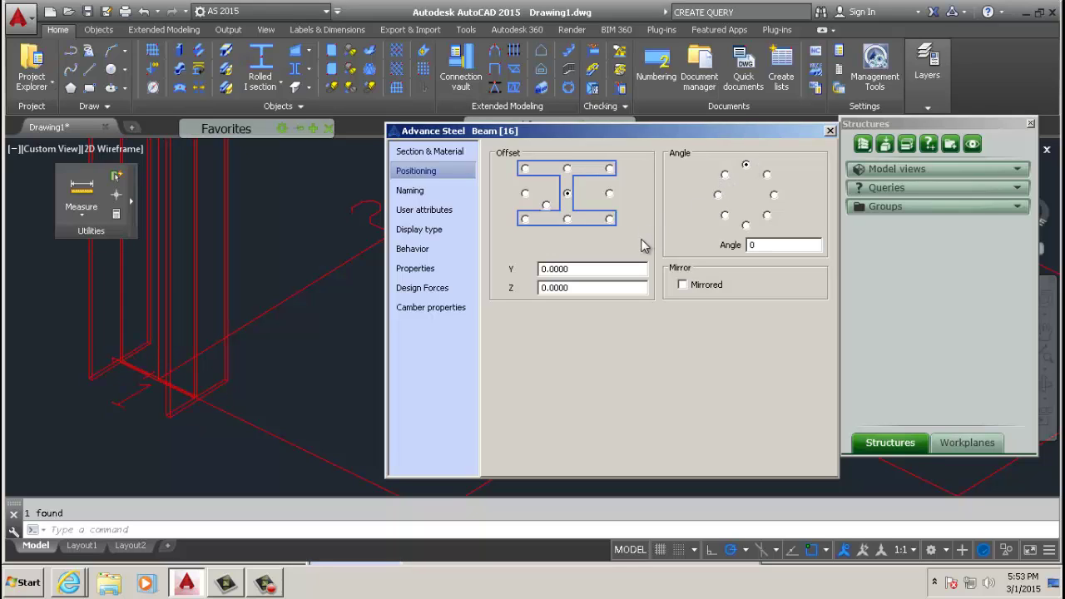
{"action": "left_click", "coordinate": [442, 196]}
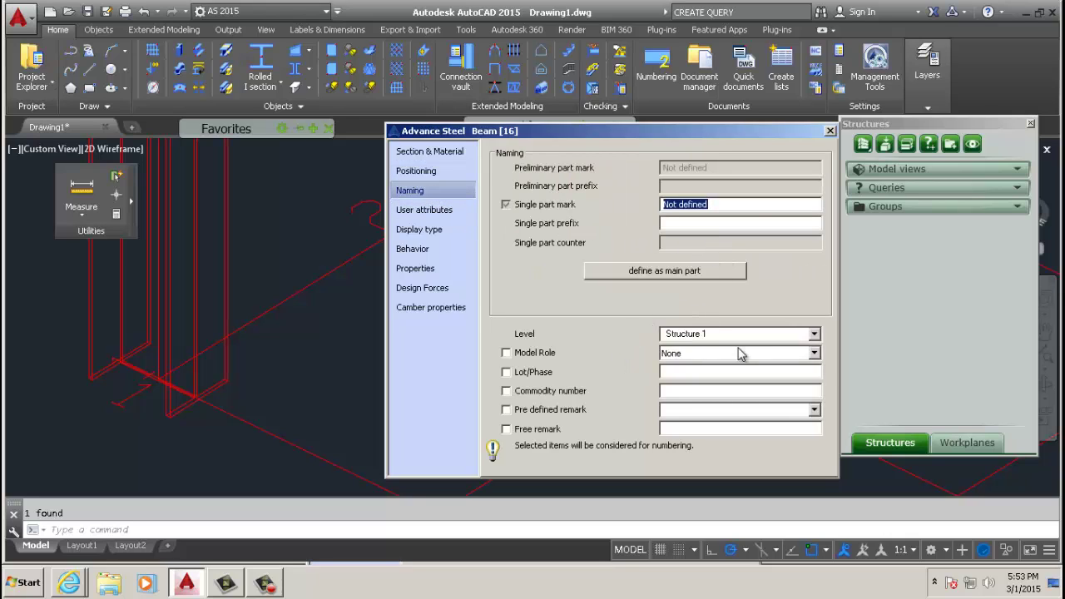
{"action": "left_click", "coordinate": [815, 354]}
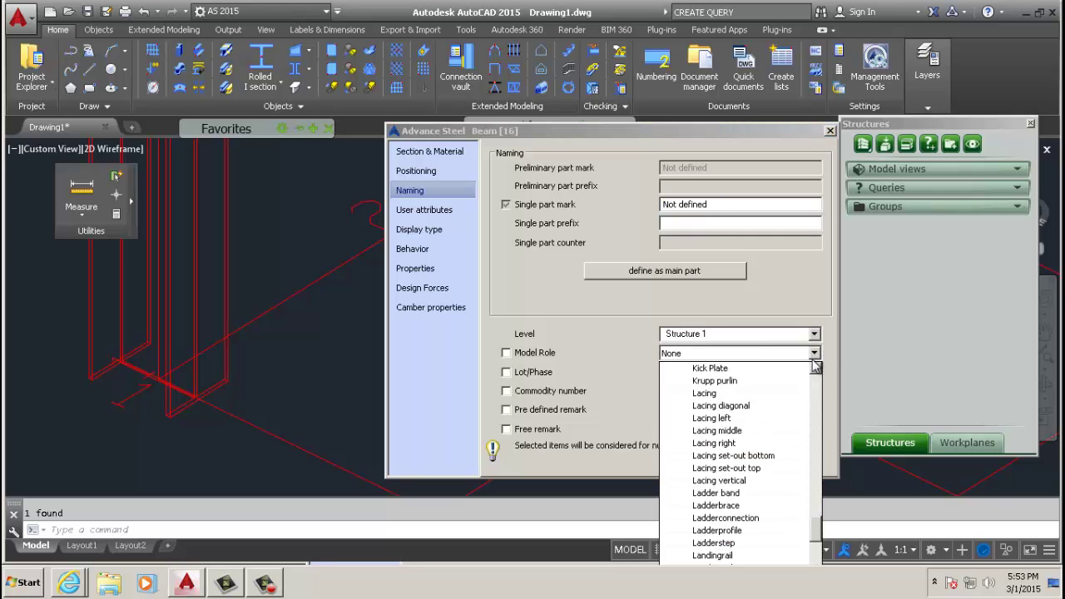
{"action": "left_click", "coordinate": [814, 360]}
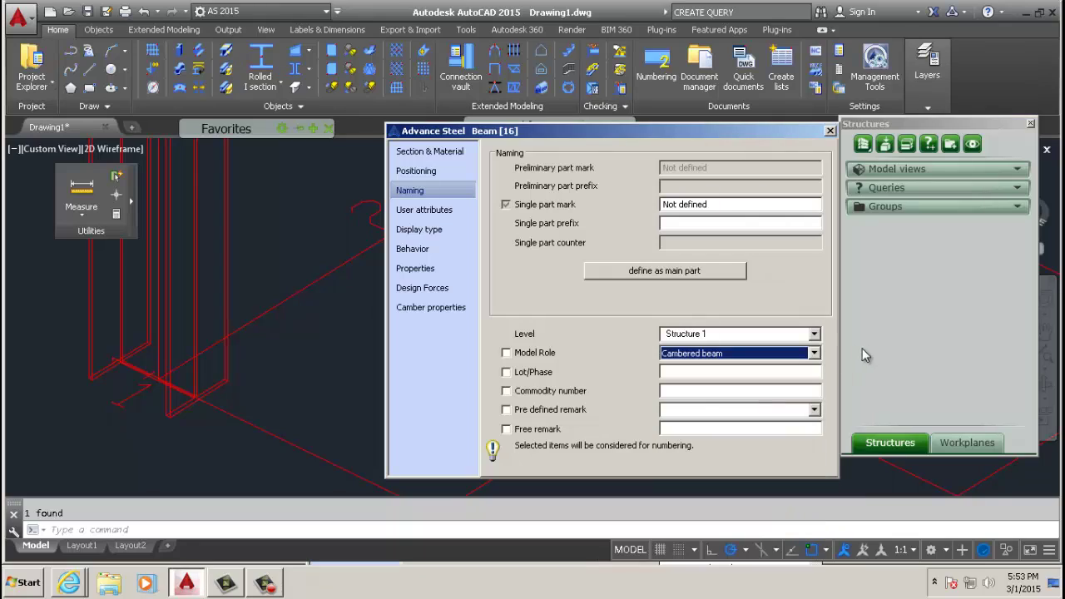
{"action": "key", "text": "c"}
{"action": "key", "text": "Down"}
{"action": "key", "text": "Down"}
{"action": "left_click", "coordinate": [695, 371]}
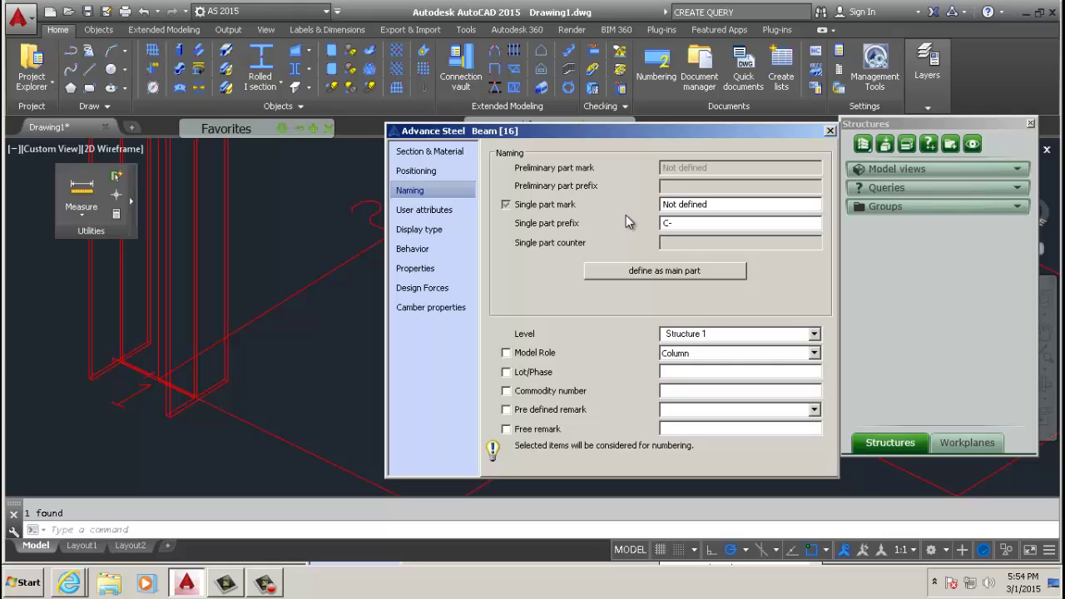
{"action": "left_click", "coordinate": [423, 215]}
{"action": "left_click", "coordinate": [420, 231]}
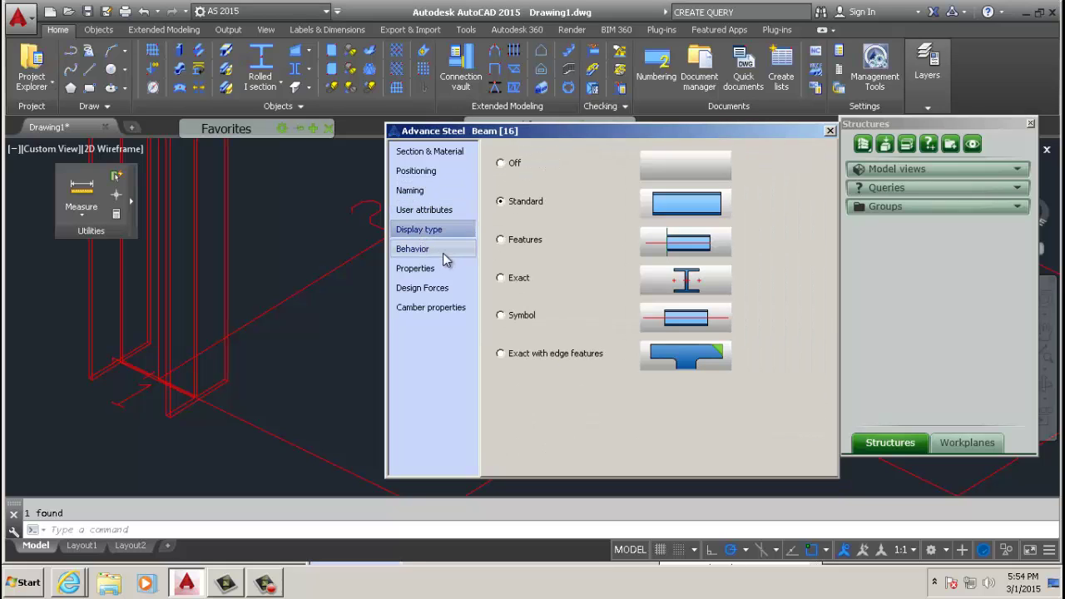
{"action": "left_click", "coordinate": [421, 249]}
{"action": "left_click", "coordinate": [428, 268]}
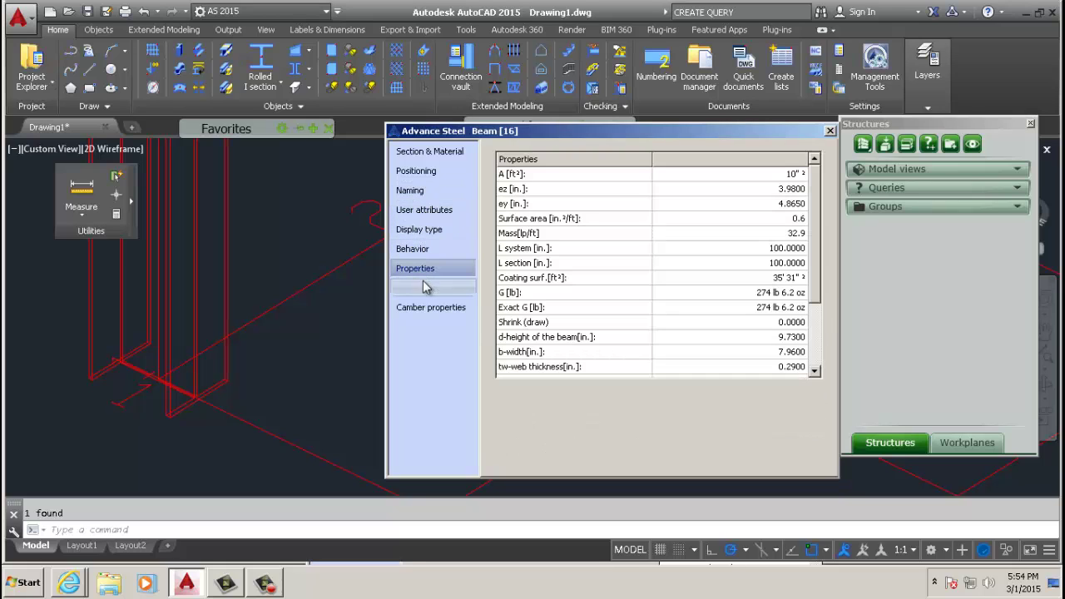
{"action": "left_click", "coordinate": [427, 308]}
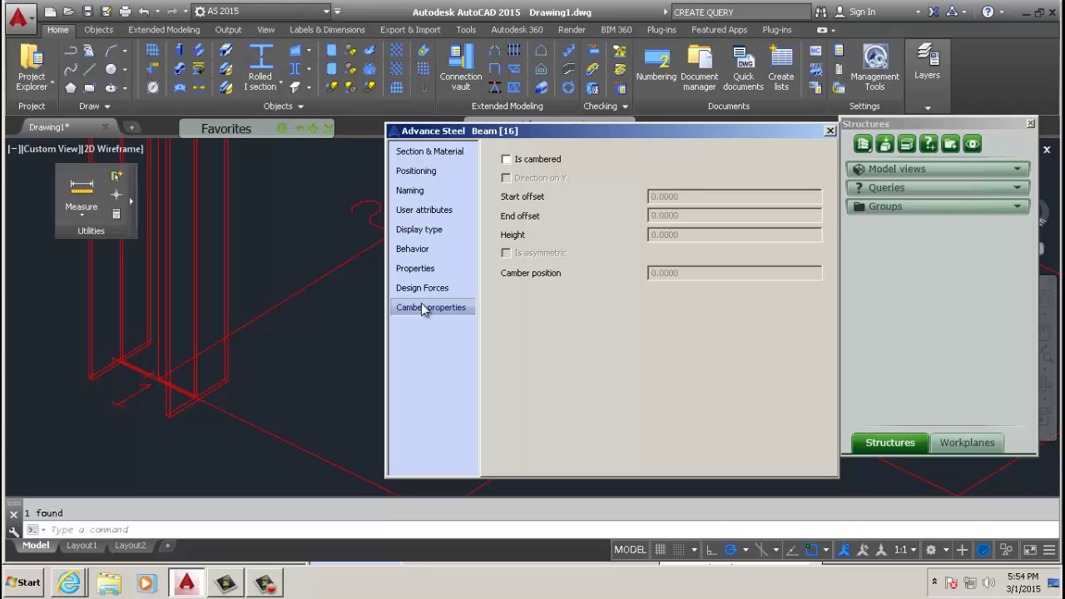
{"action": "left_click", "coordinate": [424, 290]}
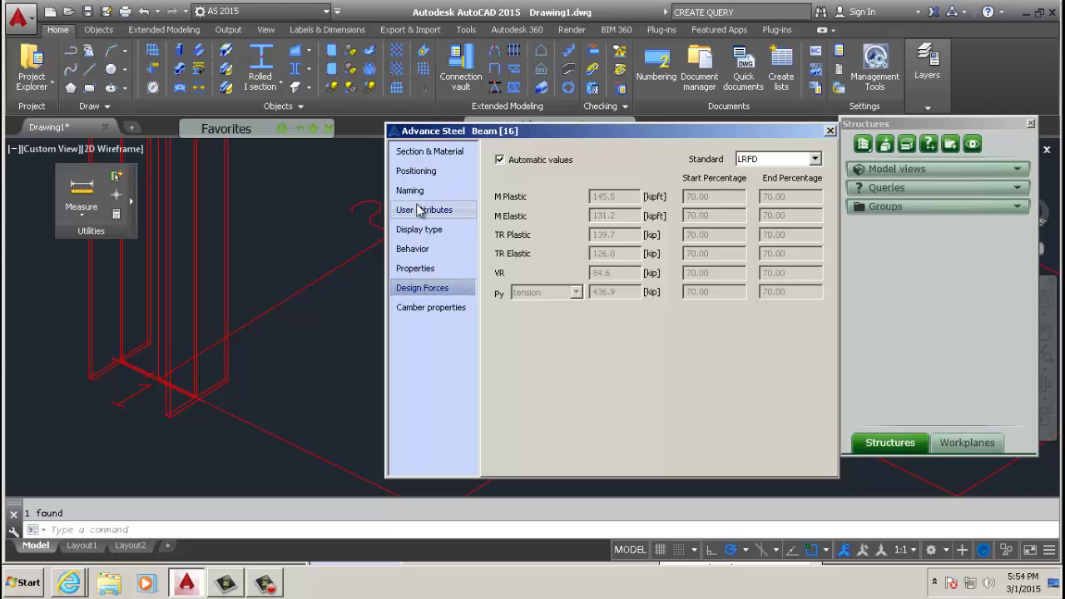
{"action": "left_click", "coordinate": [418, 308]}
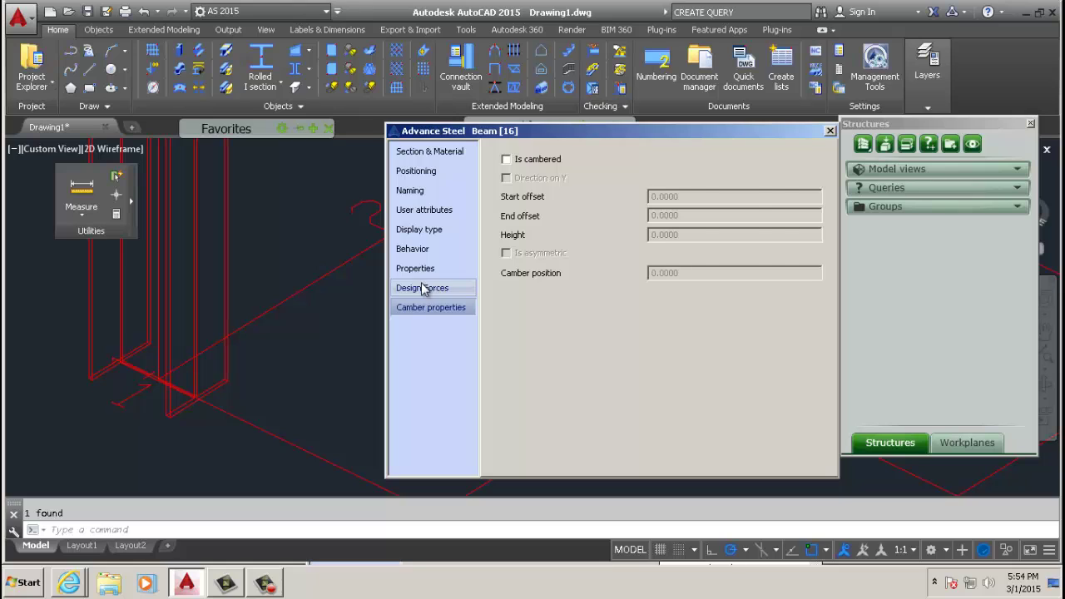
{"action": "left_click", "coordinate": [423, 288]}
{"action": "left_click", "coordinate": [422, 273]}
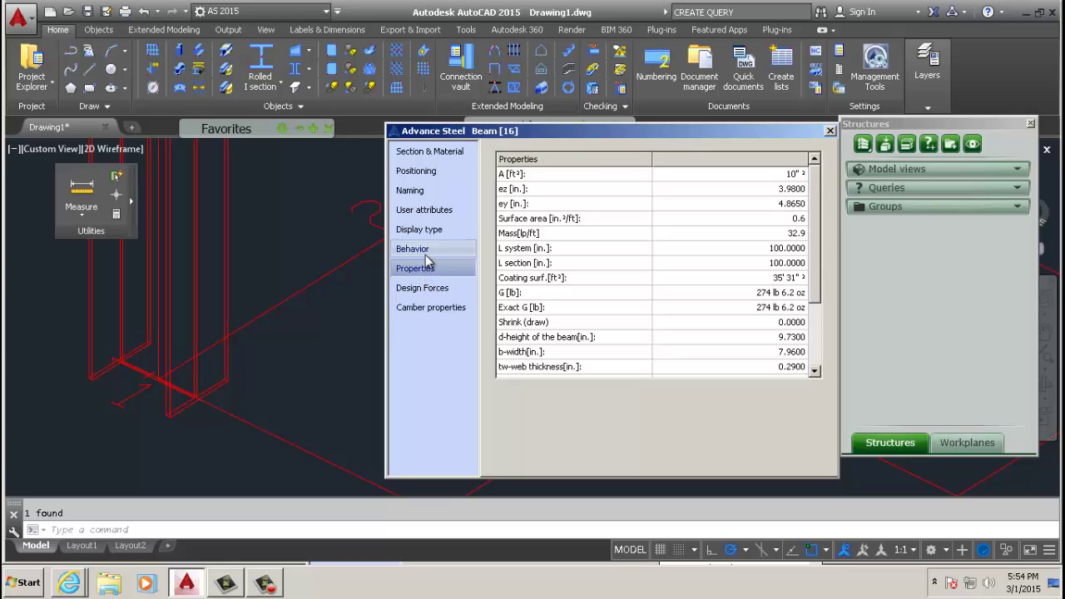
{"action": "left_click", "coordinate": [426, 253]}
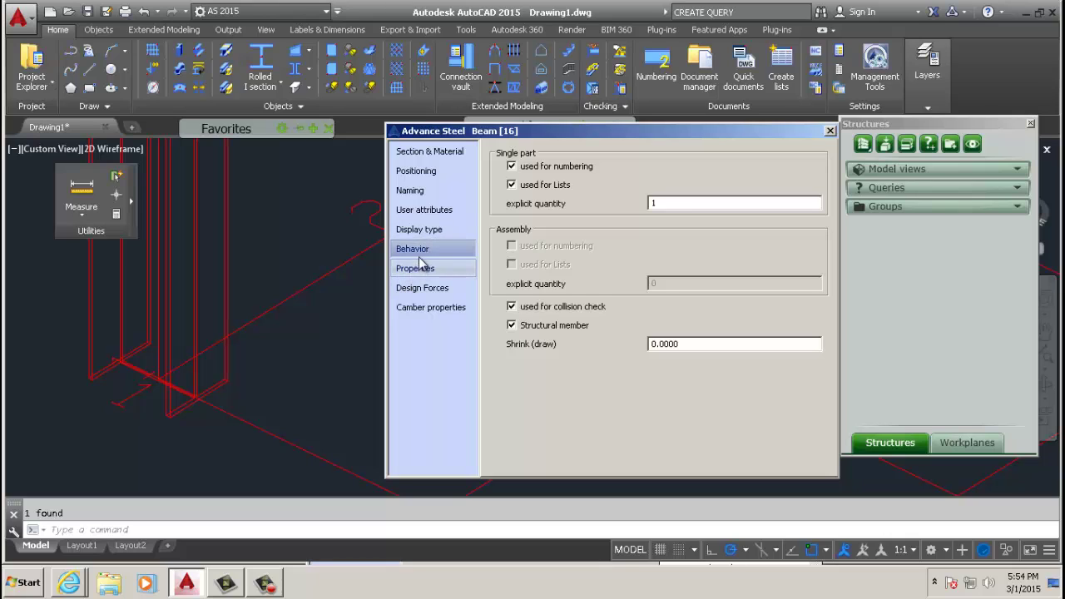
{"action": "left_click", "coordinate": [428, 233]}
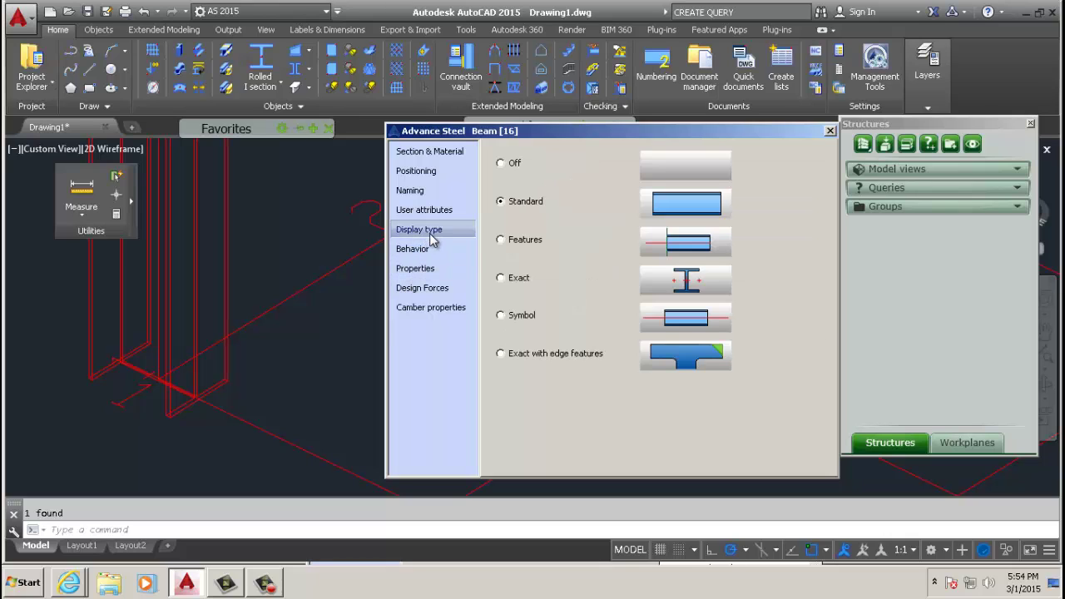
{"action": "left_click", "coordinate": [429, 209]}
{"action": "left_click", "coordinate": [412, 192]}
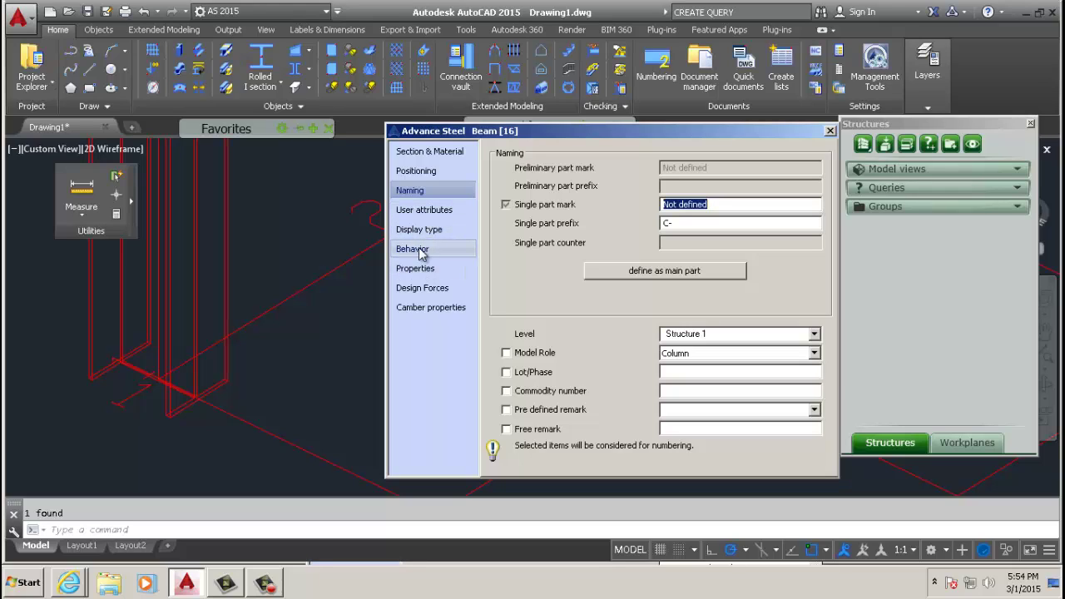
- Close the Beam properties window and zoom the view onto the grid
{"action": "left_click", "coordinate": [829, 132]}
{"action": "scroll", "coordinate": [437, 308], "scroll_direction": "down", "scroll_amount": 5}
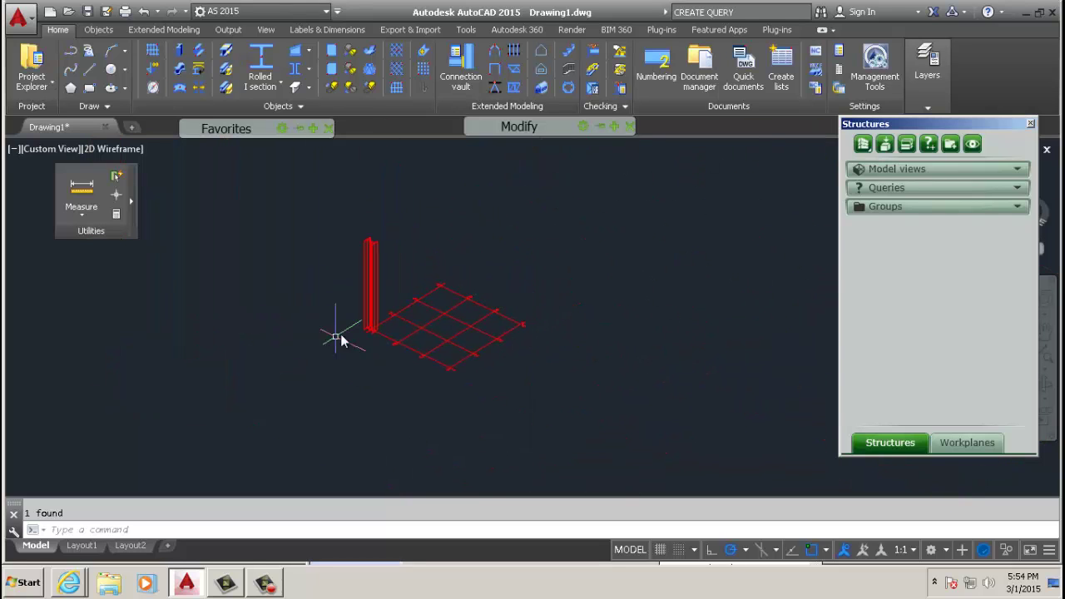
{"action": "scroll", "coordinate": [380, 333], "scroll_direction": "up", "scroll_amount": 5}
{"action": "scroll", "coordinate": [234, 324], "scroll_direction": "down", "scroll_amount": 3}
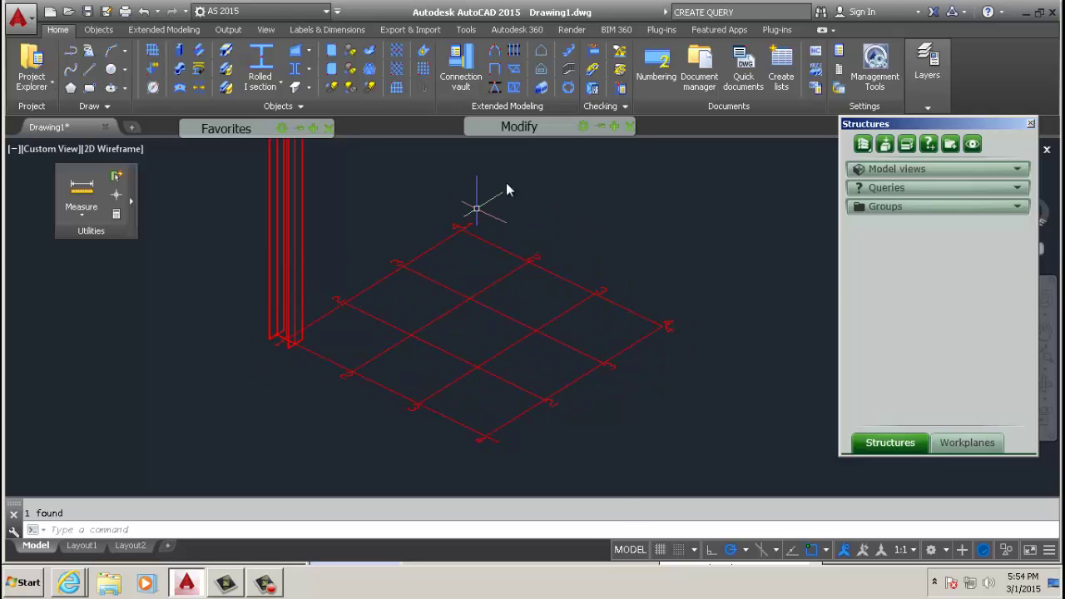
{"action": "mouse_move", "coordinate": [541, 133]}
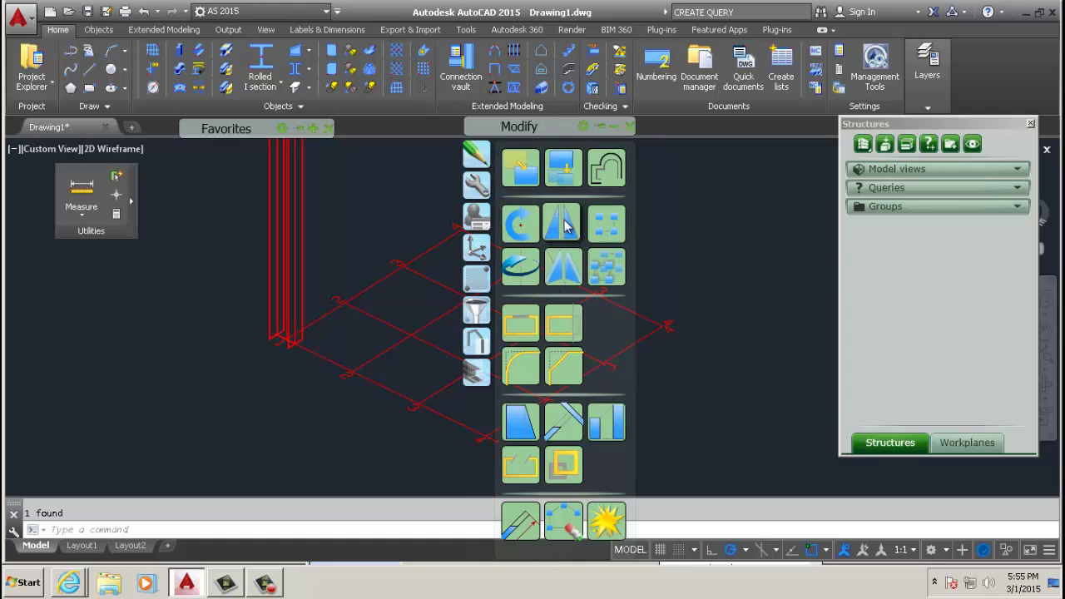
- Copy the W10x33 column from its base point to another grid corner
{"action": "left_click", "coordinate": [558, 175]}
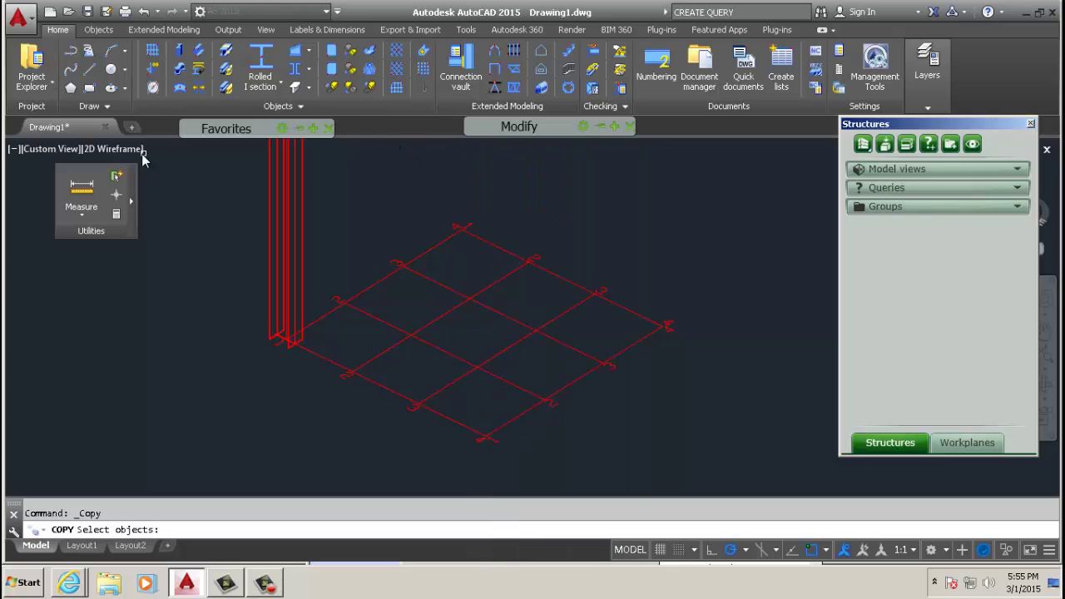
{"action": "left_click", "coordinate": [285, 248]}
{"action": "scroll", "coordinate": [280, 343], "scroll_direction": "up", "scroll_amount": 5}
{"action": "key", "text": "Return"}
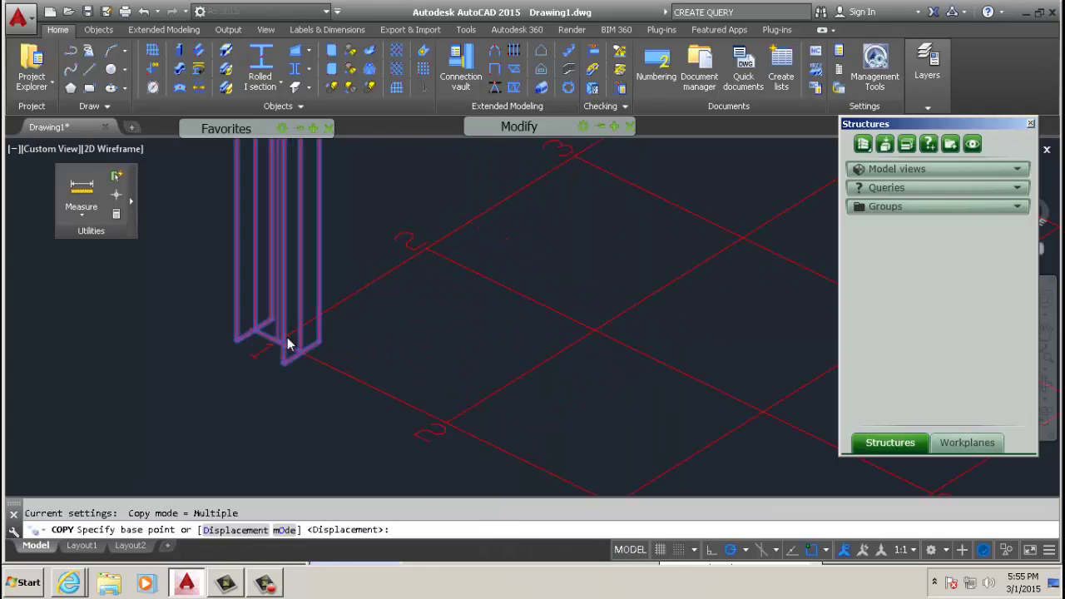
{"action": "scroll", "coordinate": [262, 345], "scroll_direction": "up", "scroll_amount": 3}
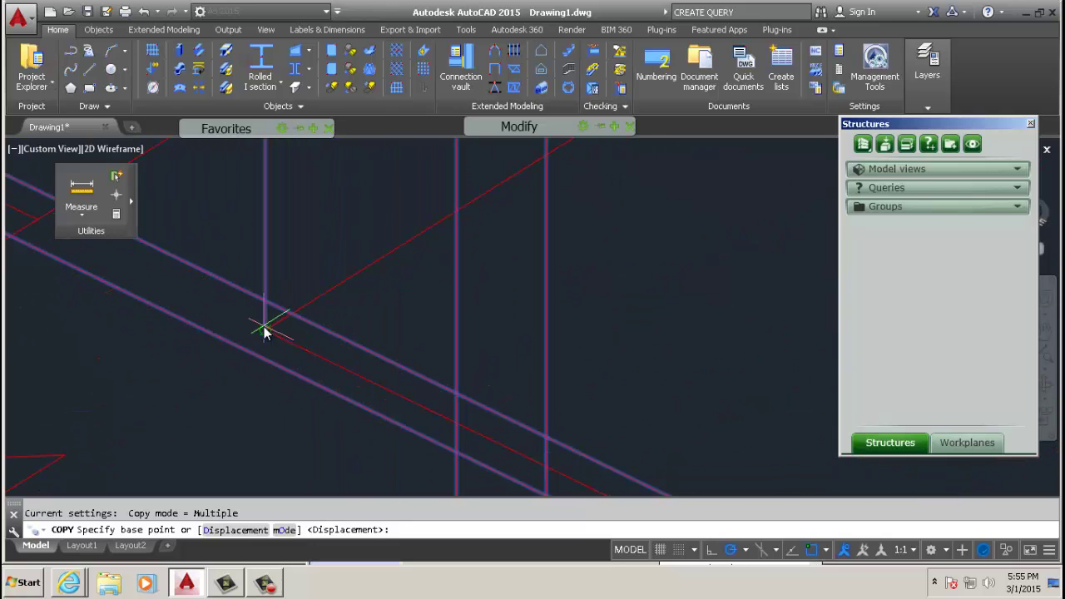
{"action": "left_click", "coordinate": [267, 330]}
{"action": "scroll", "coordinate": [283, 329], "scroll_direction": "down", "scroll_amount": 6}
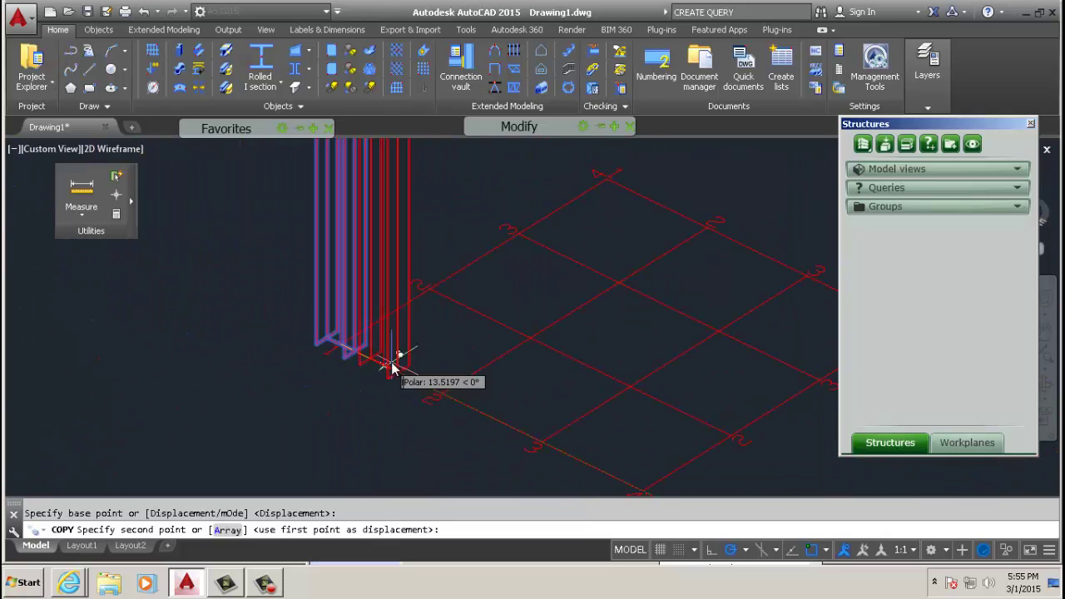
{"action": "scroll", "coordinate": [471, 412], "scroll_direction": "up", "scroll_amount": 5}
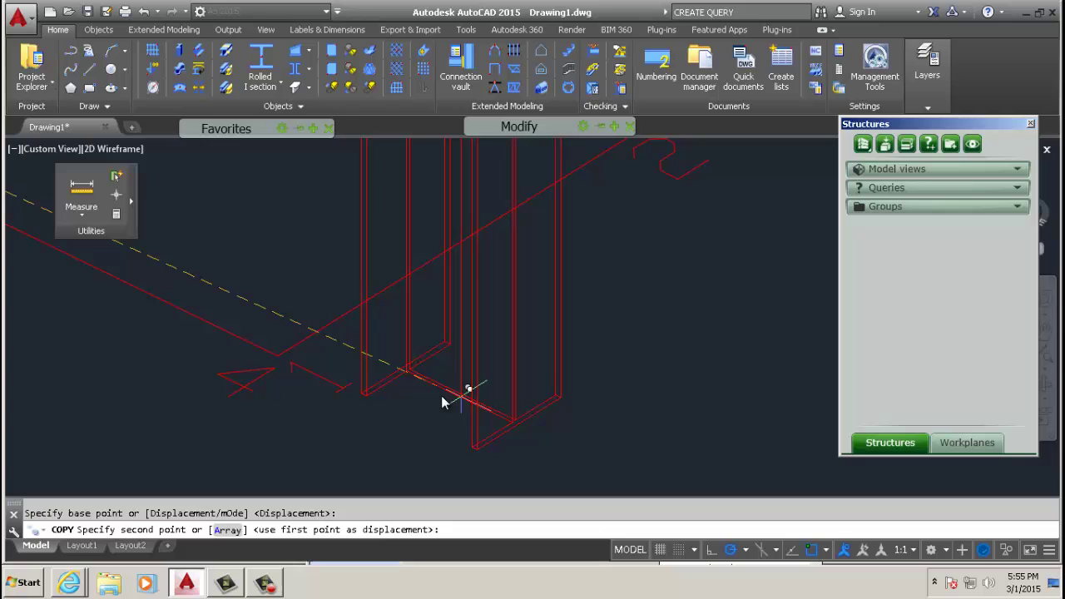
{"action": "left_click", "coordinate": [280, 359]}
{"action": "scroll", "coordinate": [520, 361], "scroll_direction": "down", "scroll_amount": 4}
{"action": "scroll", "coordinate": [549, 378], "scroll_direction": "down", "scroll_amount": 3}
{"action": "key", "text": "Escape"}
{"action": "scroll", "coordinate": [376, 418], "scroll_direction": "down", "scroll_amount": 1}
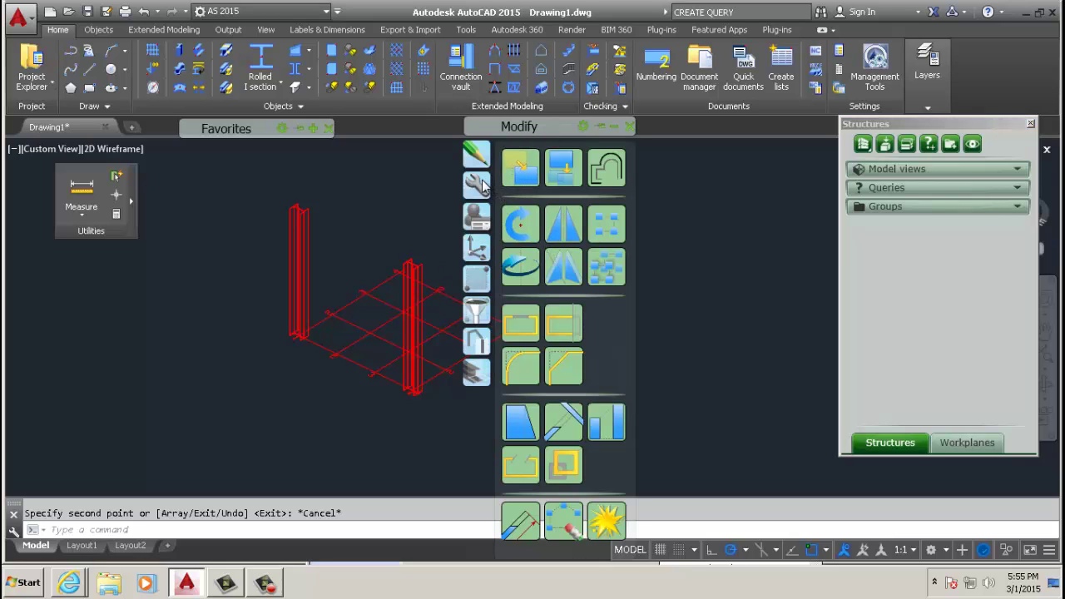
- Switch the floating tool palette from Modify to the Tools category
{"action": "mouse_move", "coordinate": [483, 187]}
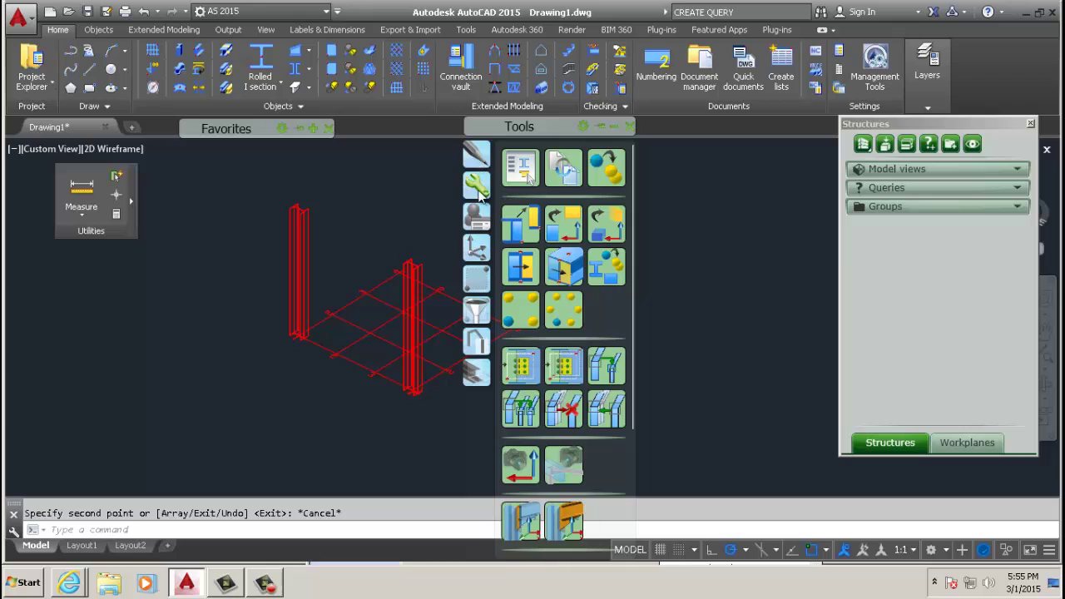